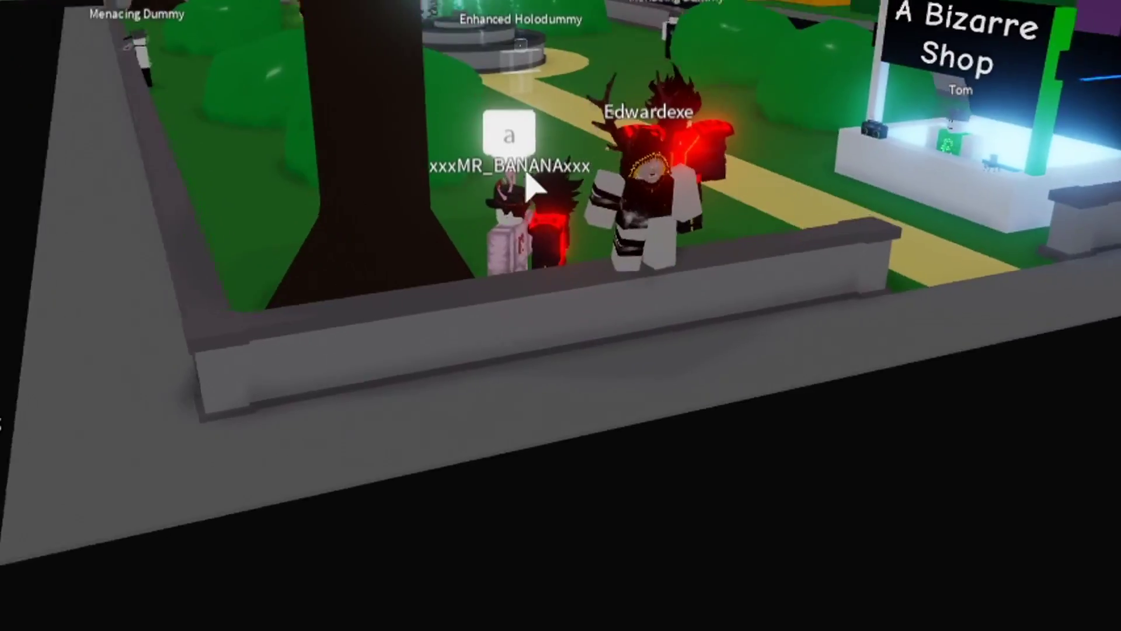
Walk from the shop down the street with Shift Lock on, across the lawn to the green house.
key(w)
key(d)
key(a)
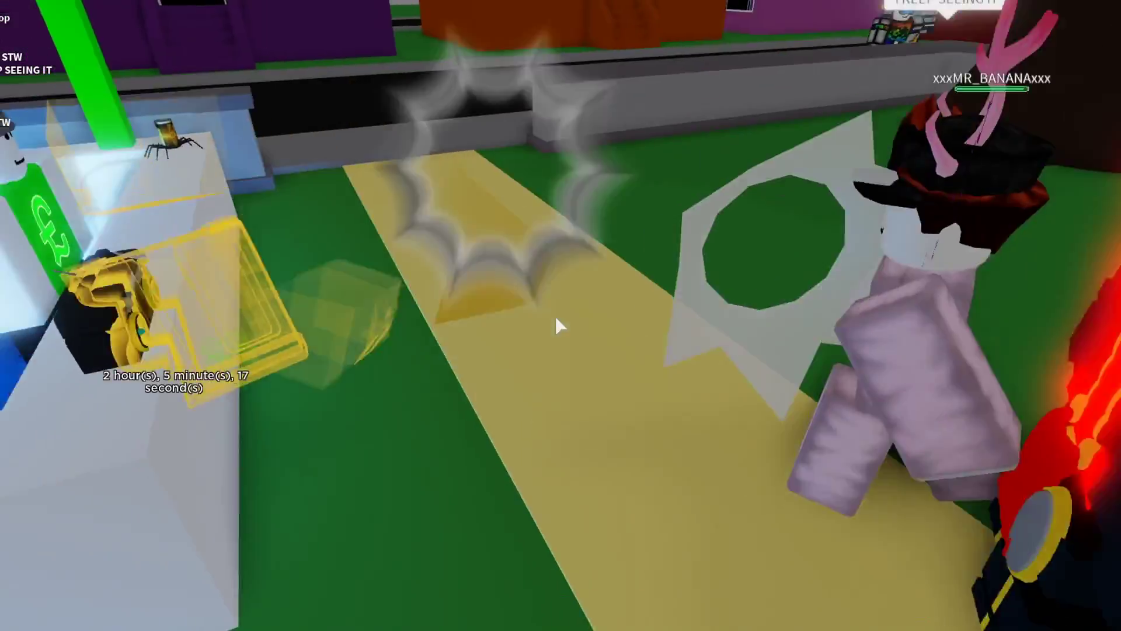
key(shift)
scroll(556, 317, down, 5)
scroll(555, 317, up, 3)
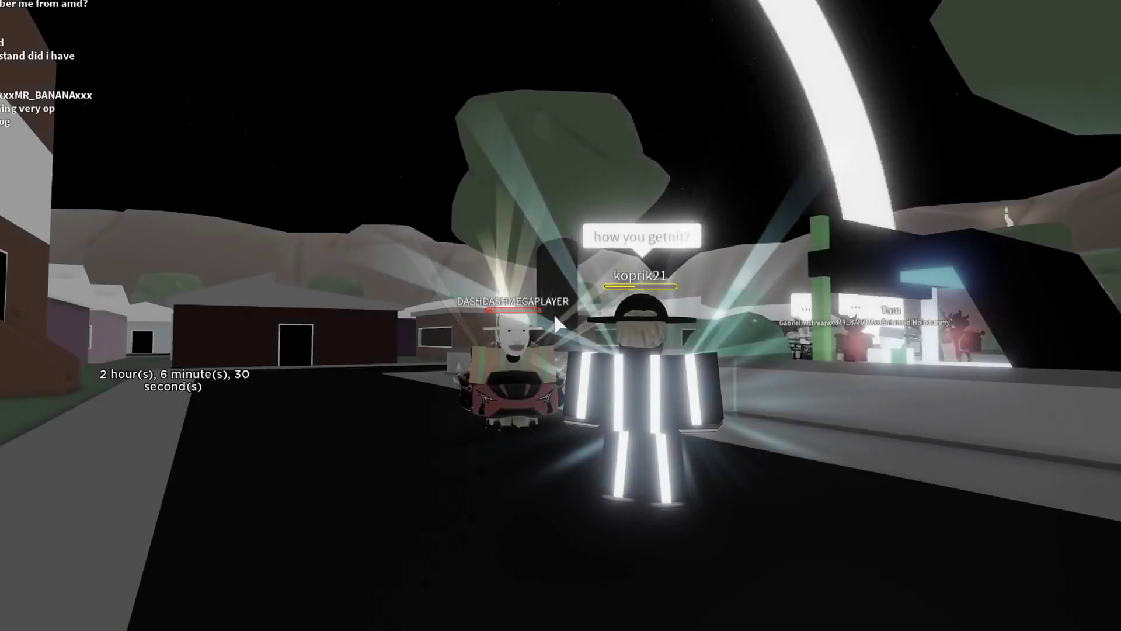
key(w)
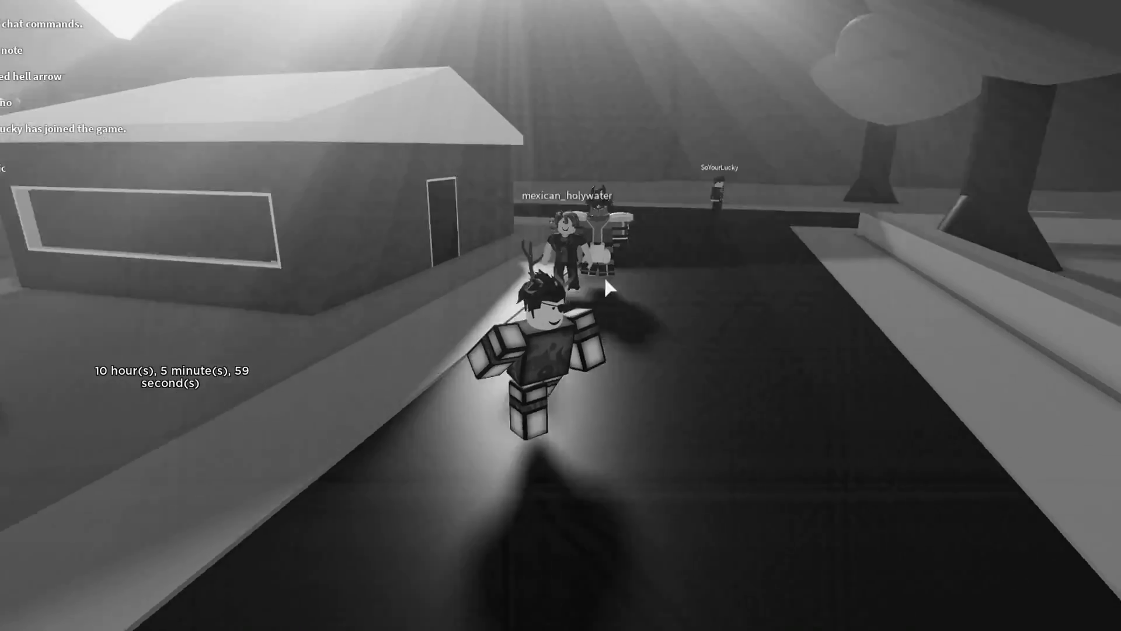
key(w)
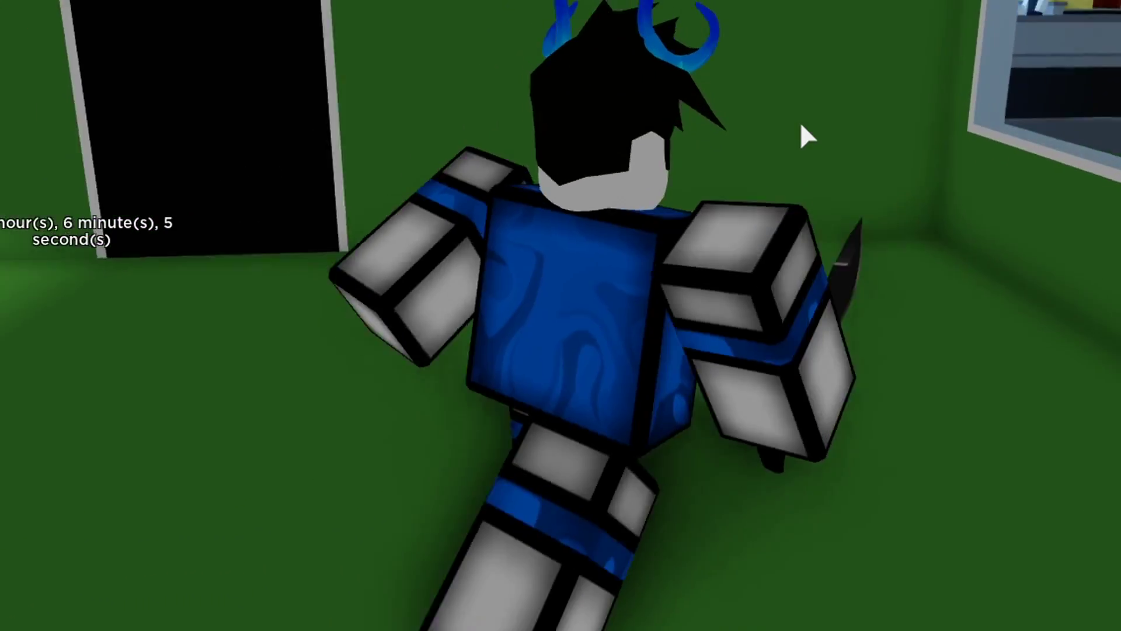
scroll(800, 132, up, 5)
scroll(555, 321, down, 5)
scroll(556, 322, up, 5)
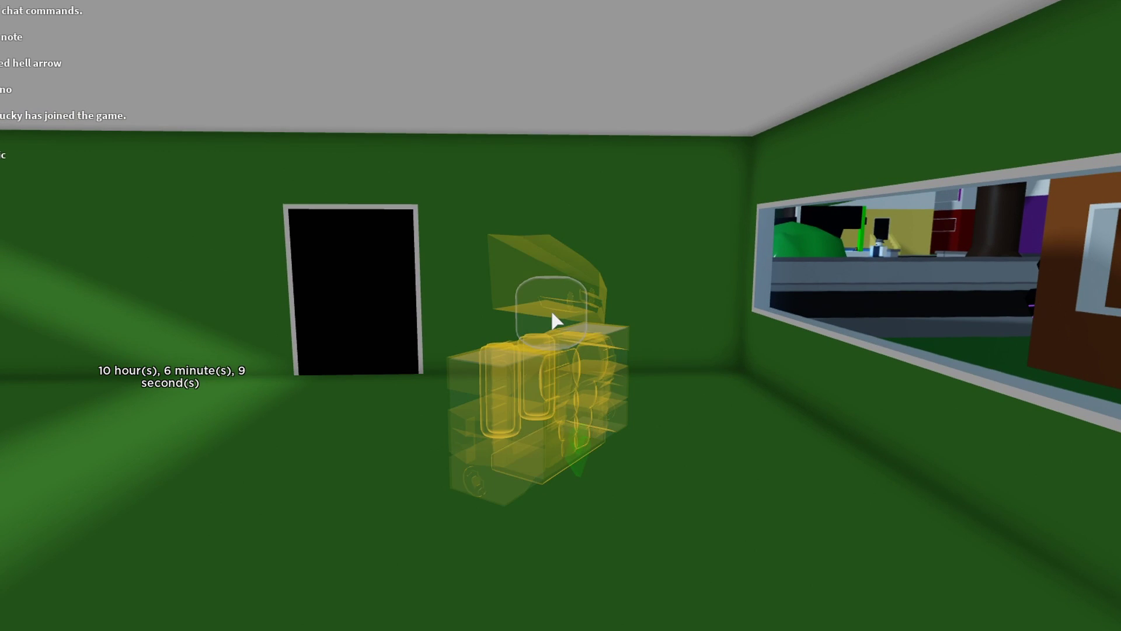
Go through the green house's black door and slash the player inside with the knife.
key(w)
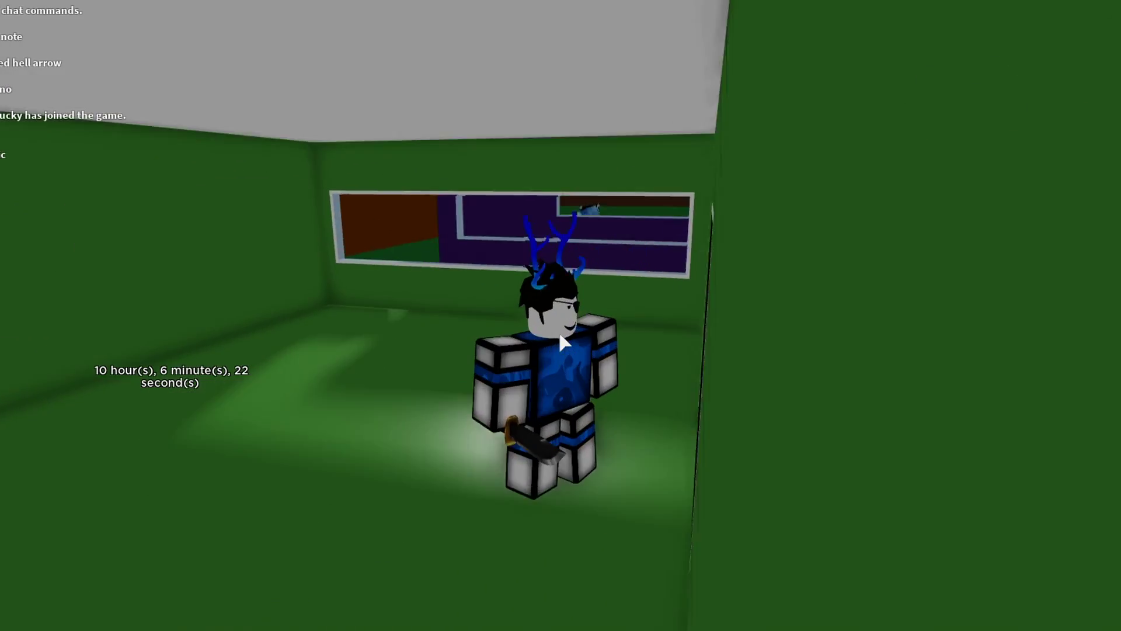
click(561, 340)
key(s)
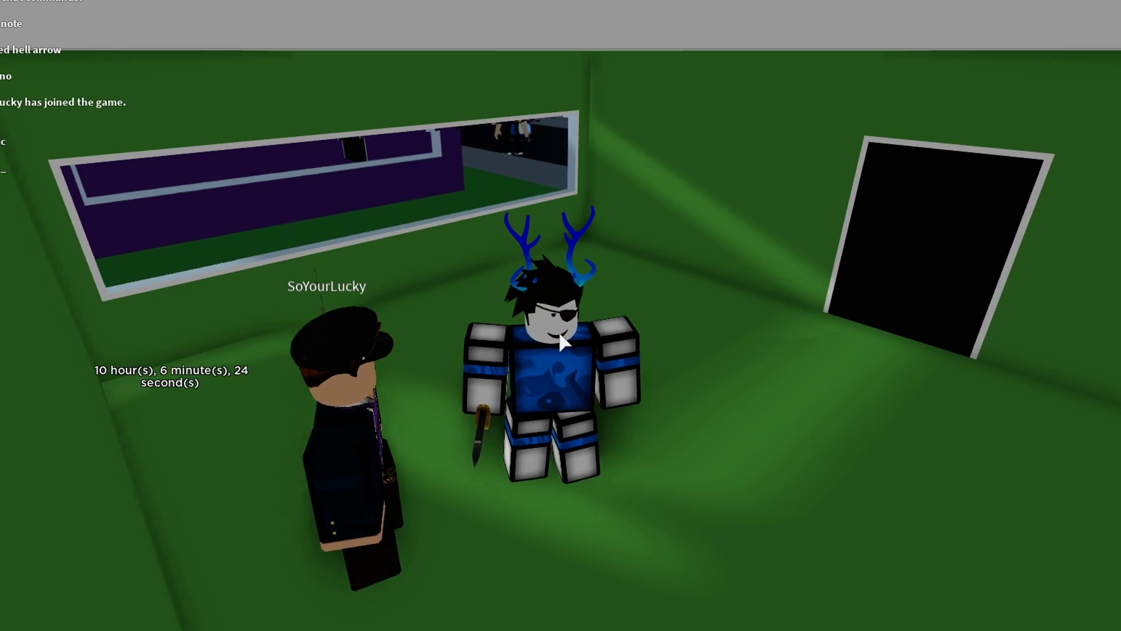
click(561, 341)
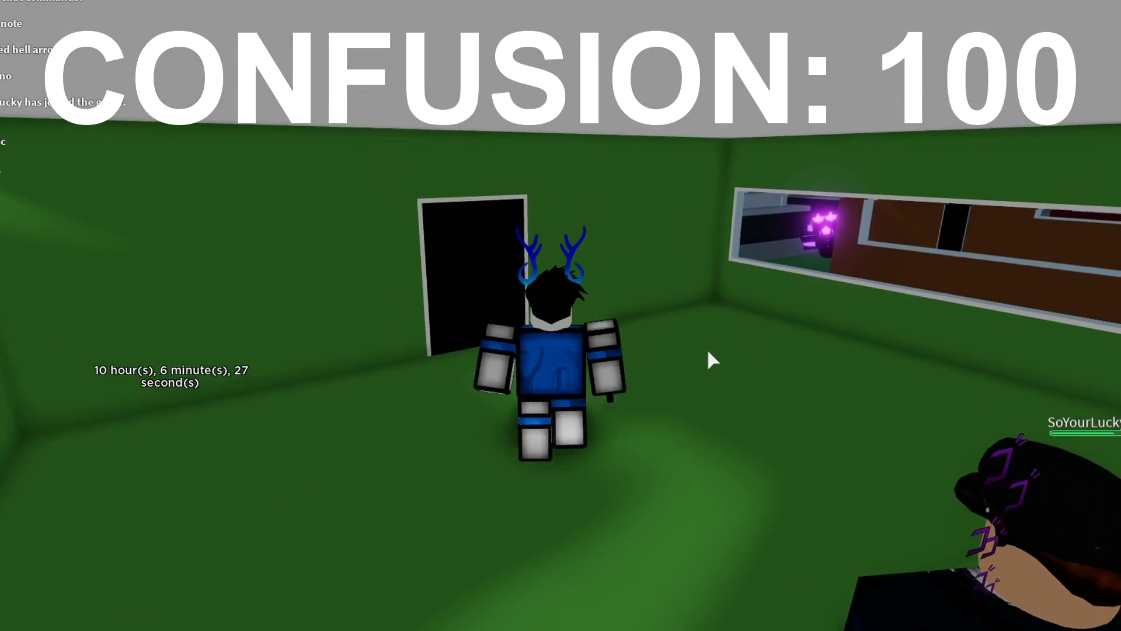
scroll(768, 216, down, 3)
scroll(775, 237, down, 3)
scroll(784, 264, down, 3)
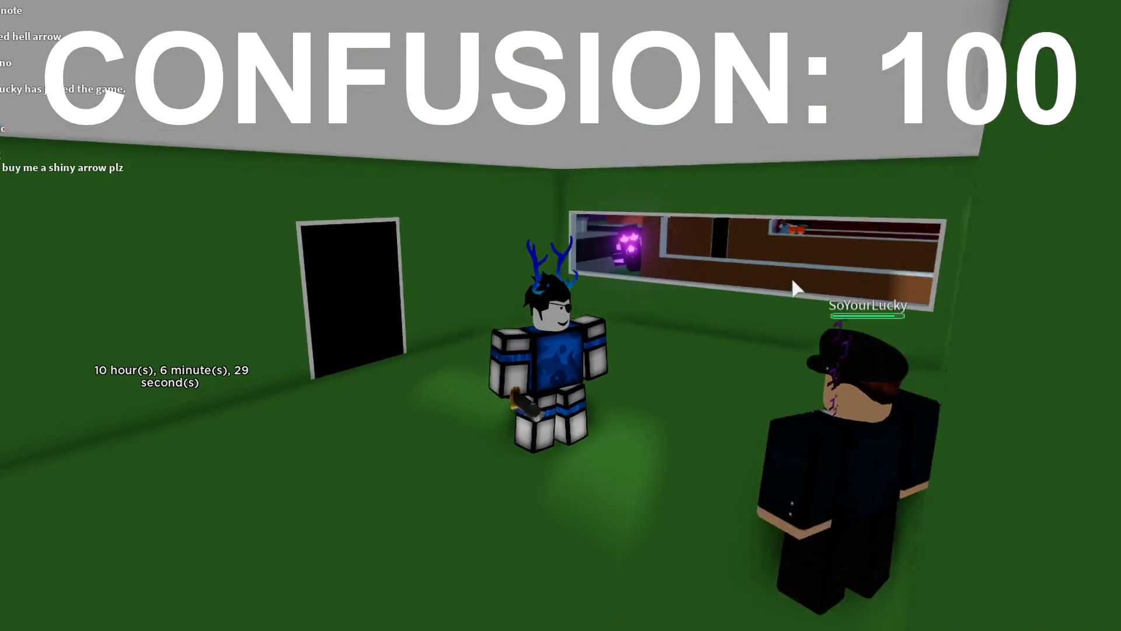
scroll(790, 277, down, 3)
scroll(795, 287, up, 10)
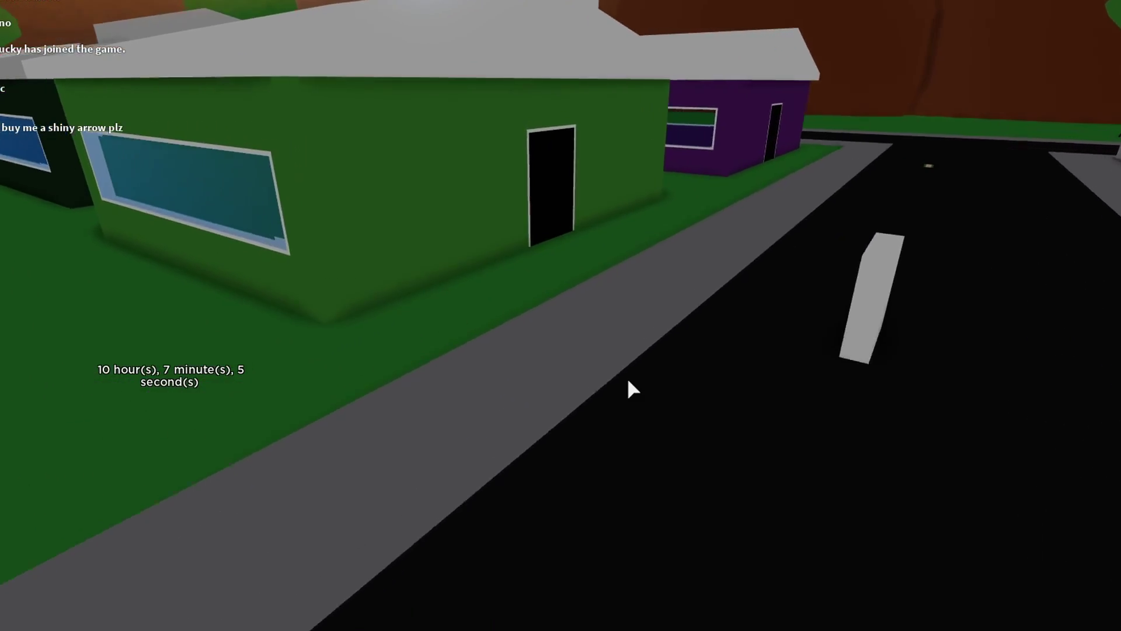
Summon the stand near the park players and stop time, freezing everyone in grayscale.
key(Right)
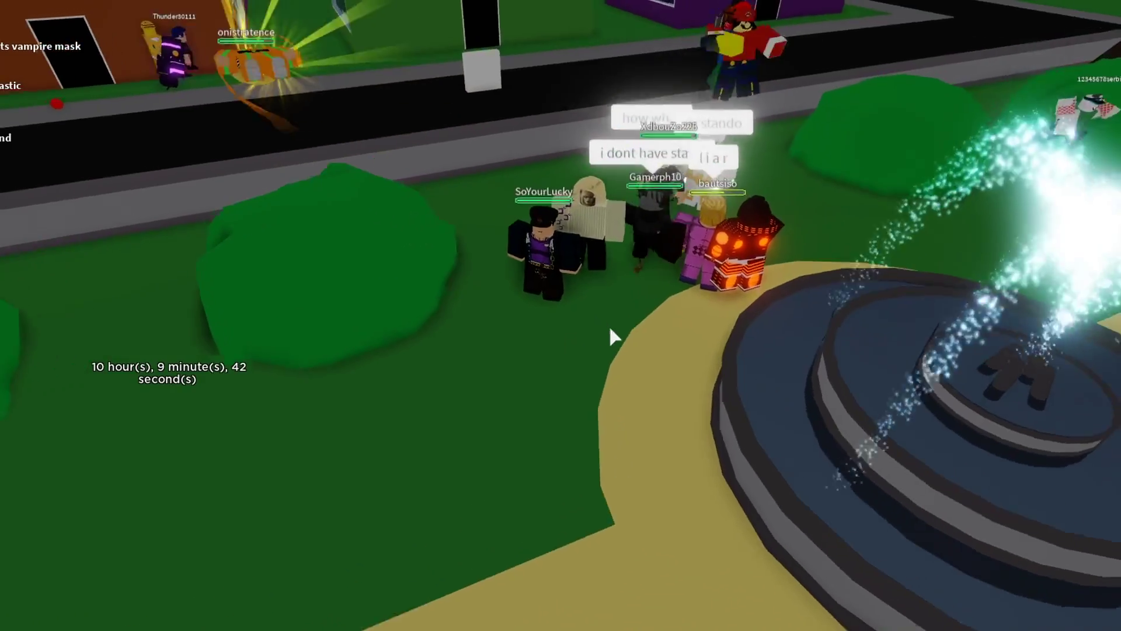
scroll(552, 317, up, 5)
scroll(552, 317, up, 3)
scroll(552, 317, down, 1)
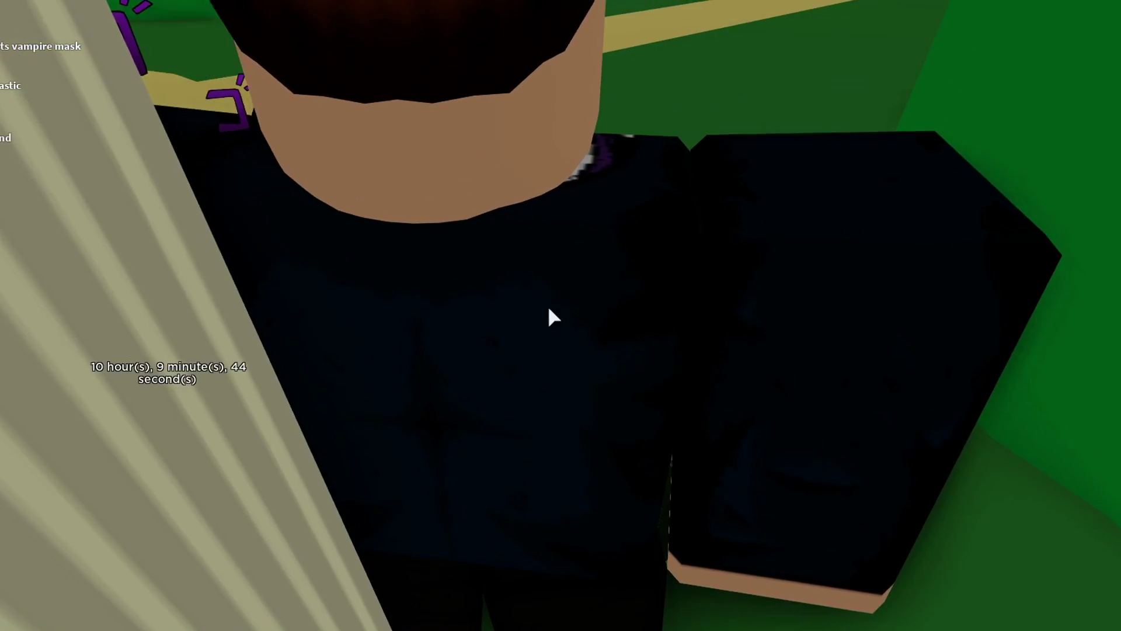
scroll(552, 318, up, 2)
scroll(552, 318, down, 3)
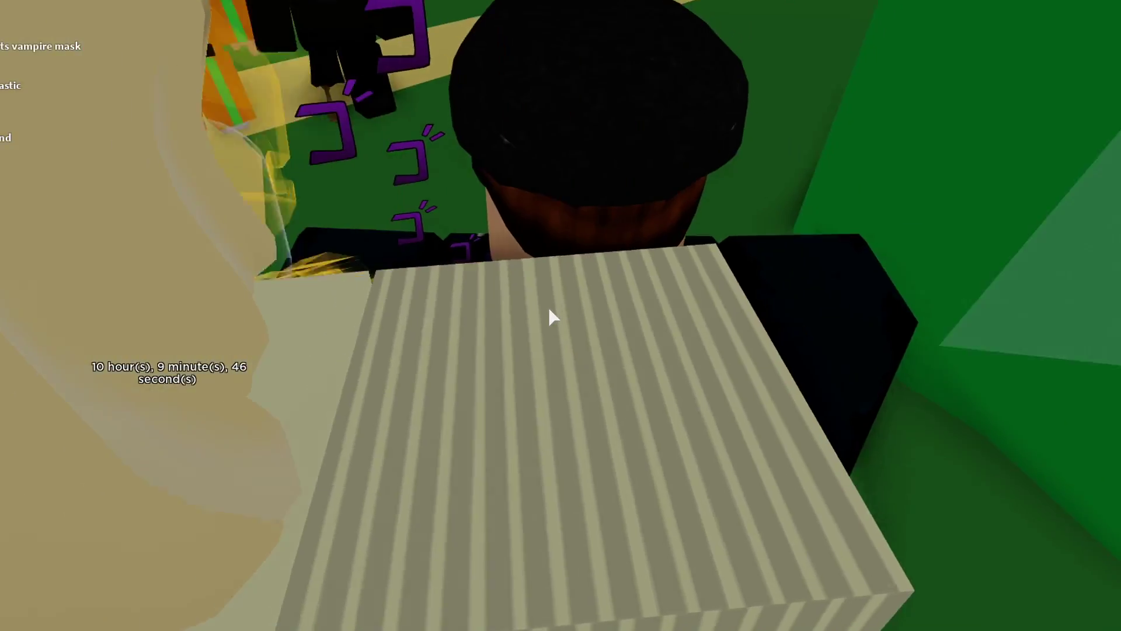
key(shift)
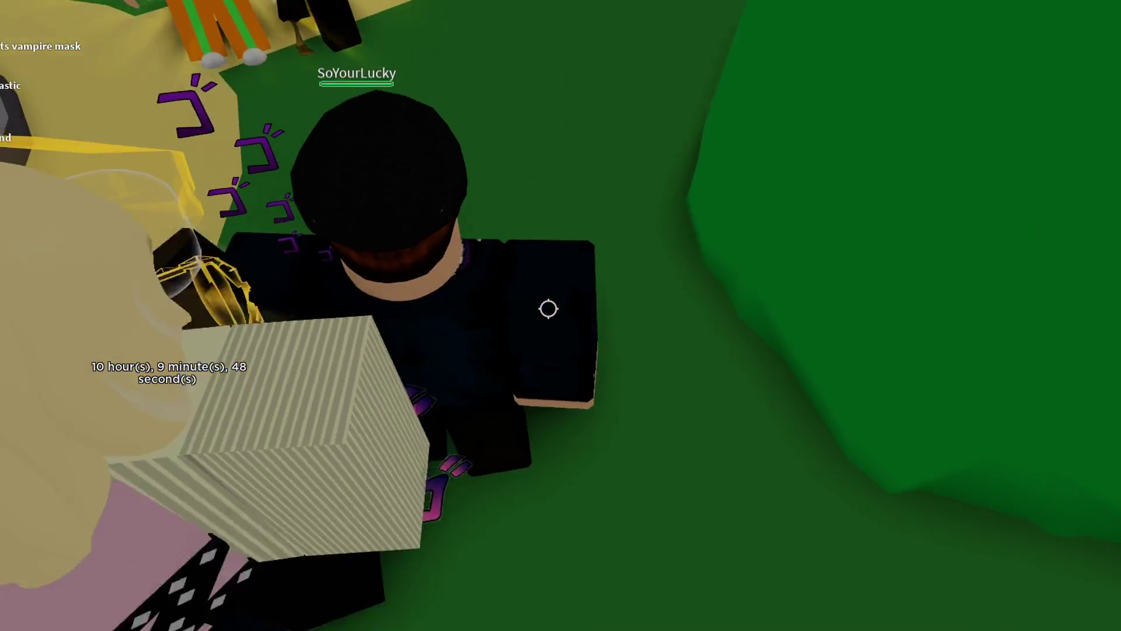
scroll(549, 309, down, 3)
key(shift)
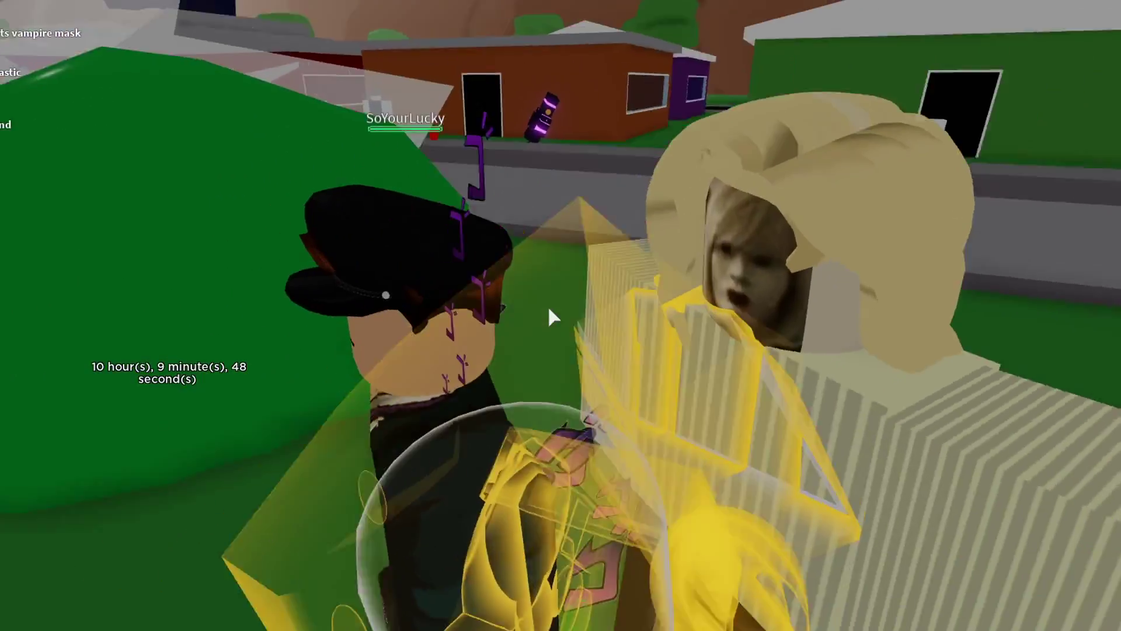
scroll(550, 314, down, 2)
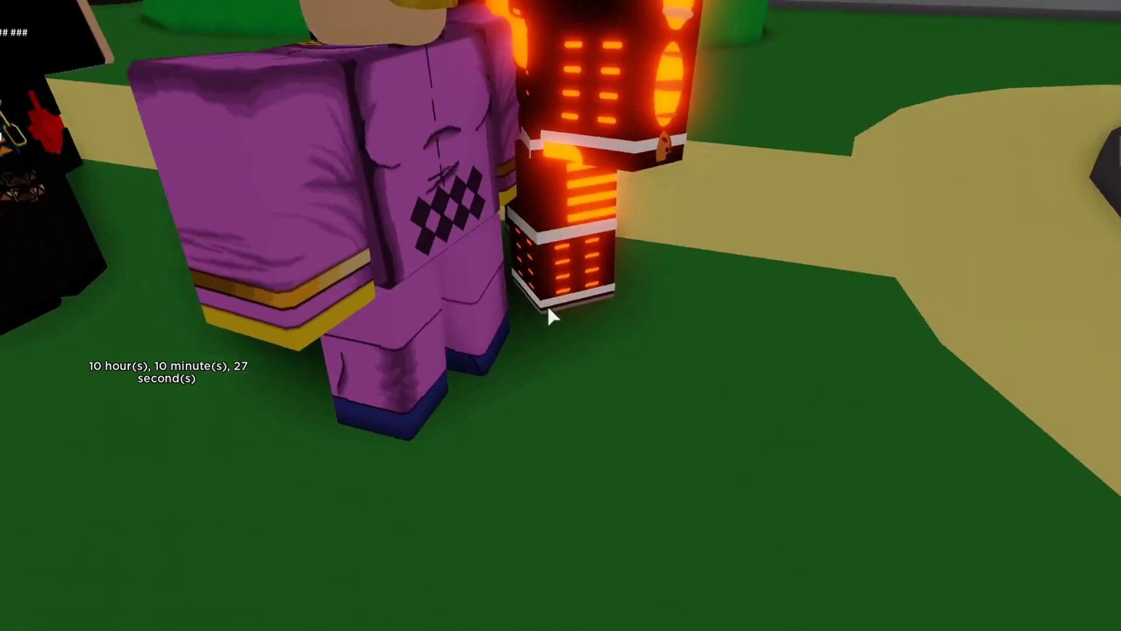
scroll(550, 317, down, 5)
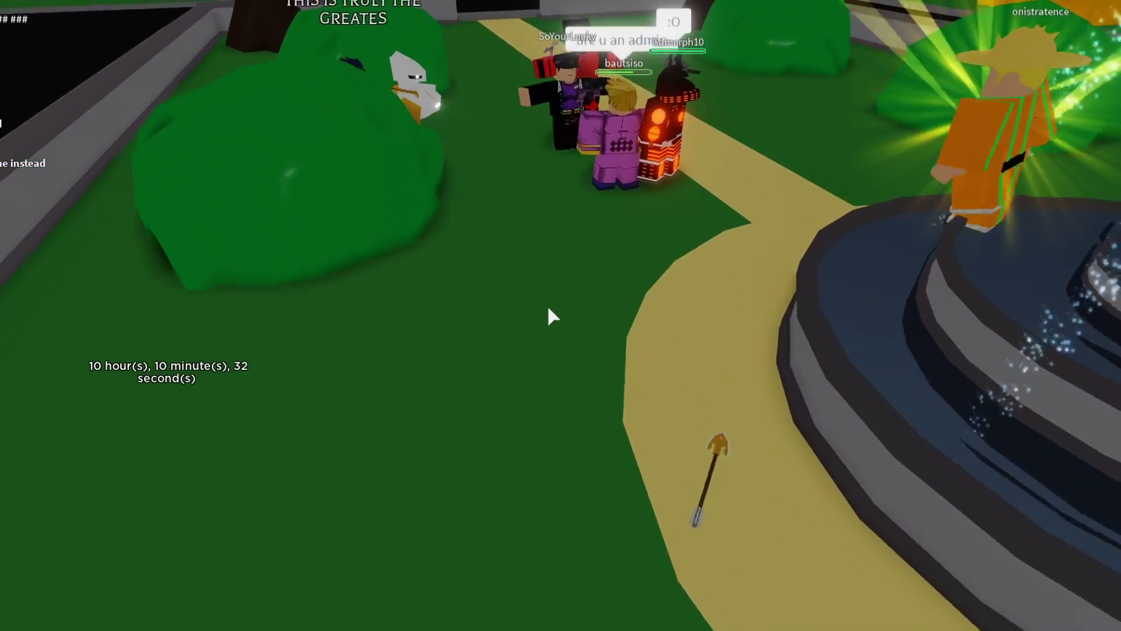
scroll(547, 314, down, 5)
scroll(549, 315, up, 5)
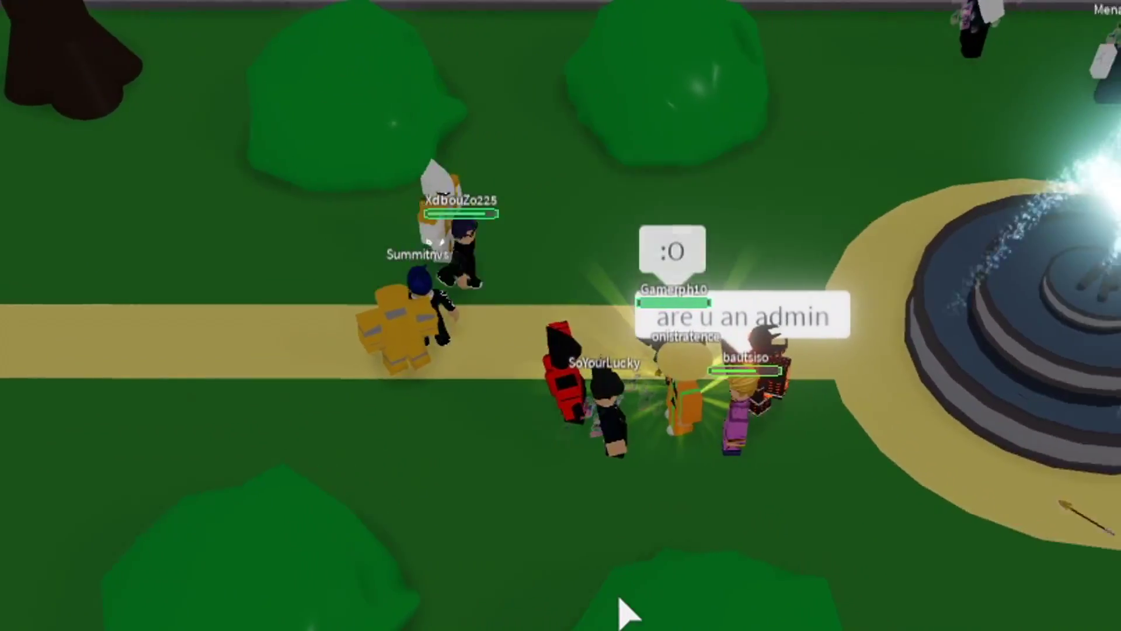
scroll(550, 327, down, 5)
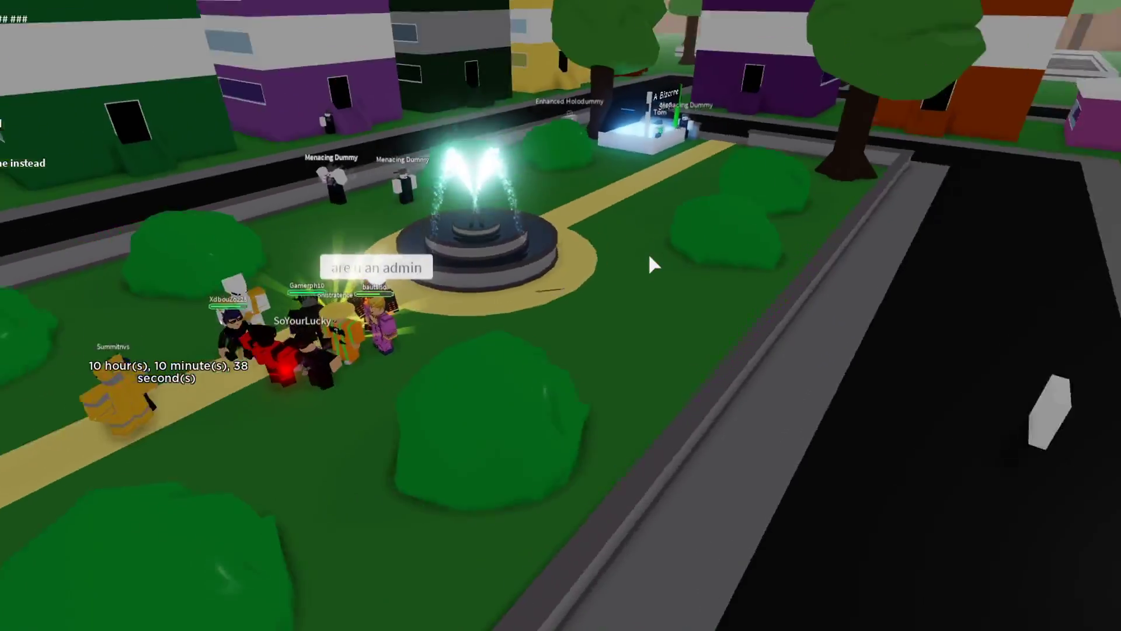
scroll(651, 262, down, 5)
scroll(549, 315, up, 10)
scroll(547, 309, down, 3)
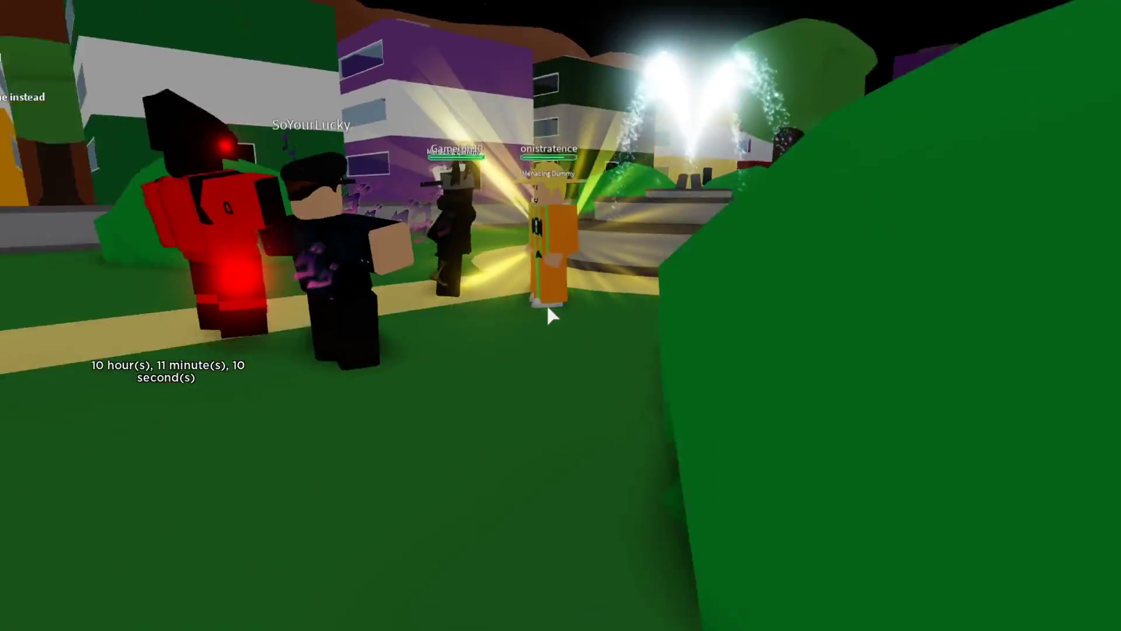
key(shift)
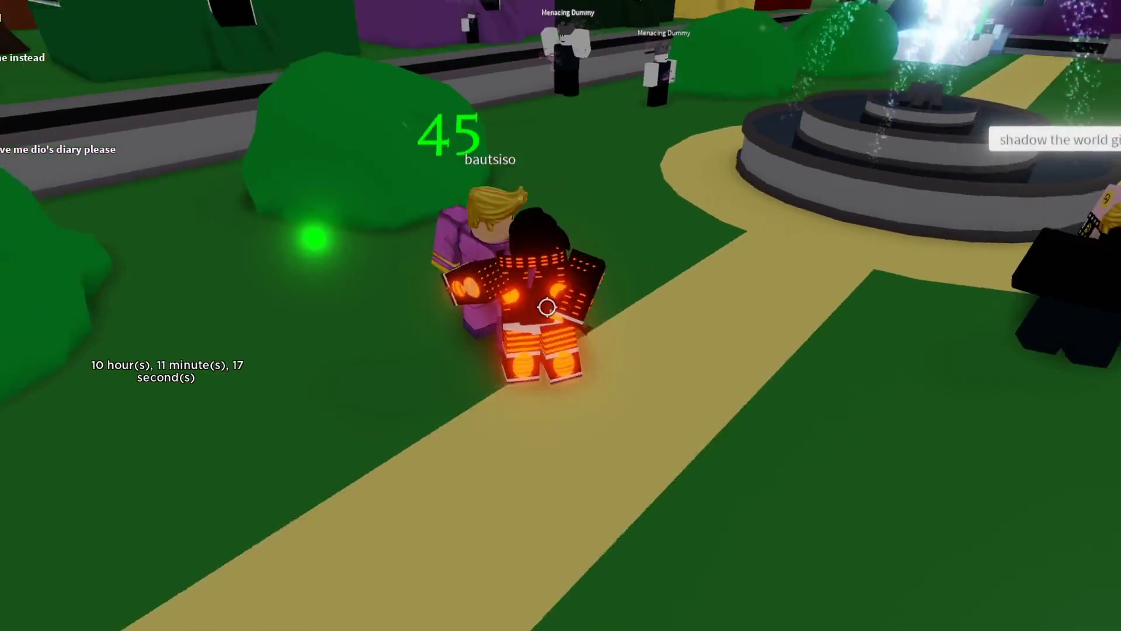
scroll(546, 307, up, 3)
key(w)
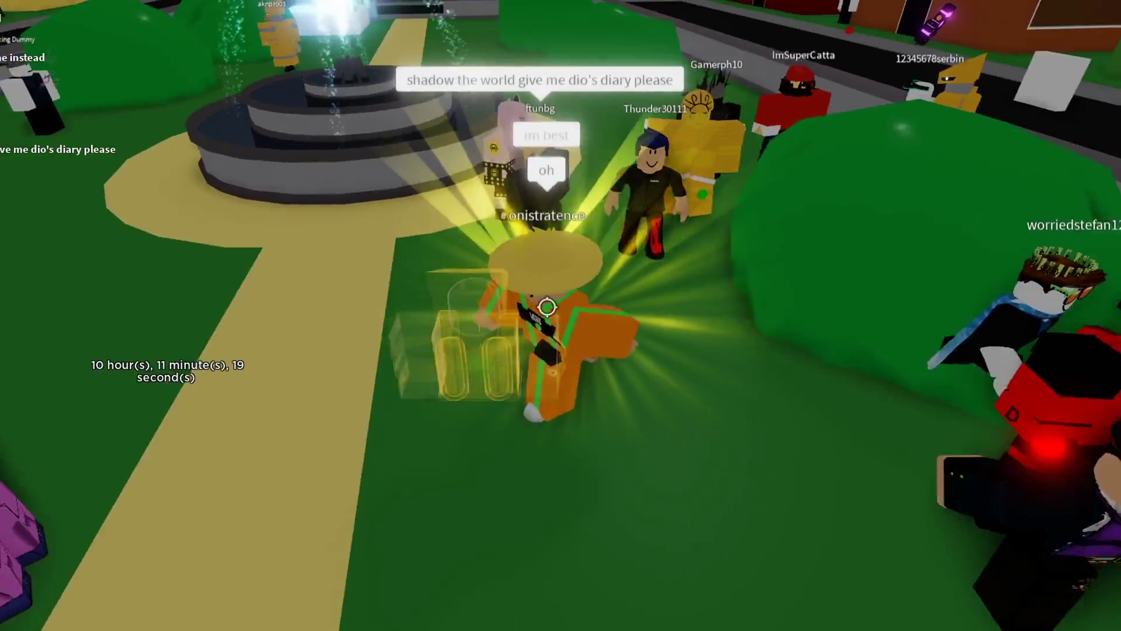
key(h)
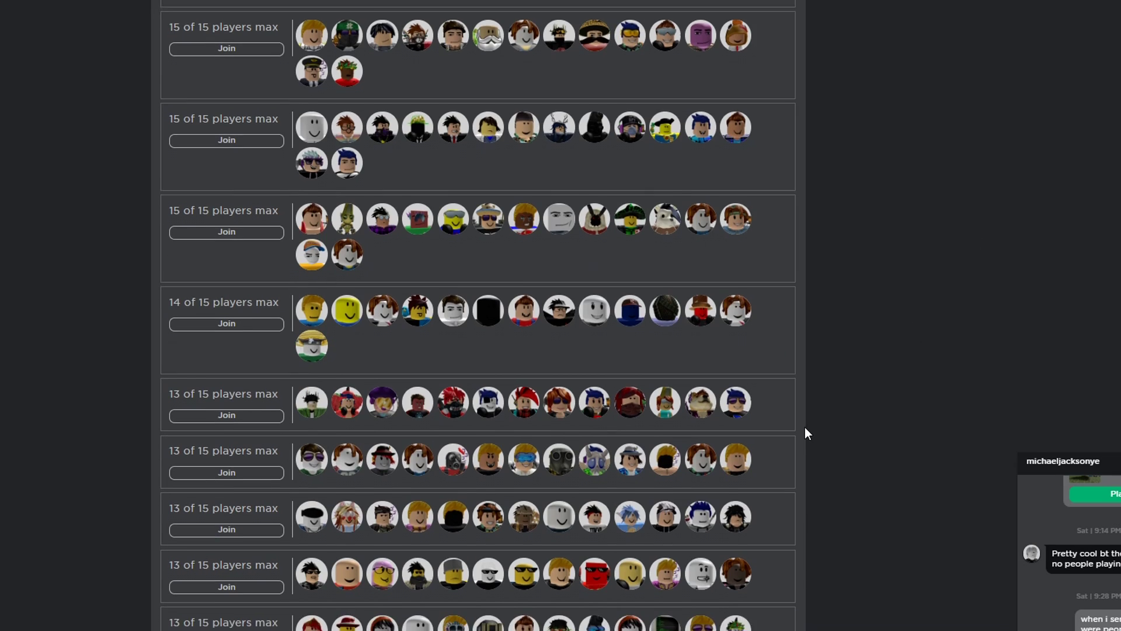
scroll(805, 426, down, 3)
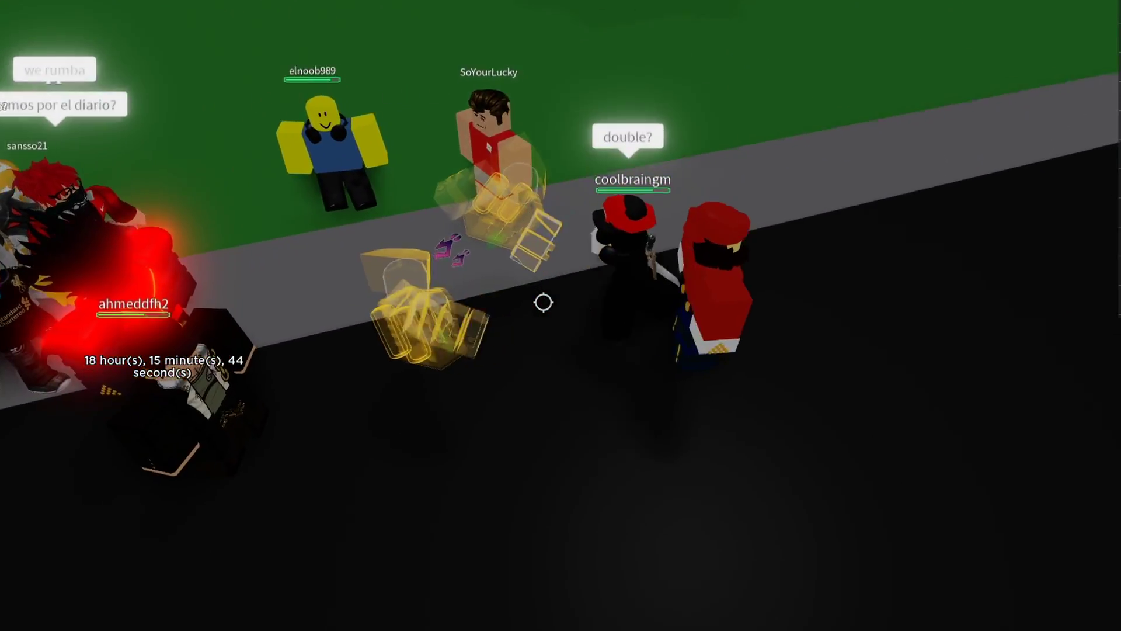
scroll(543, 303, up, 3)
scroll(520, 438, down, 5)
scroll(543, 301, up, 5)
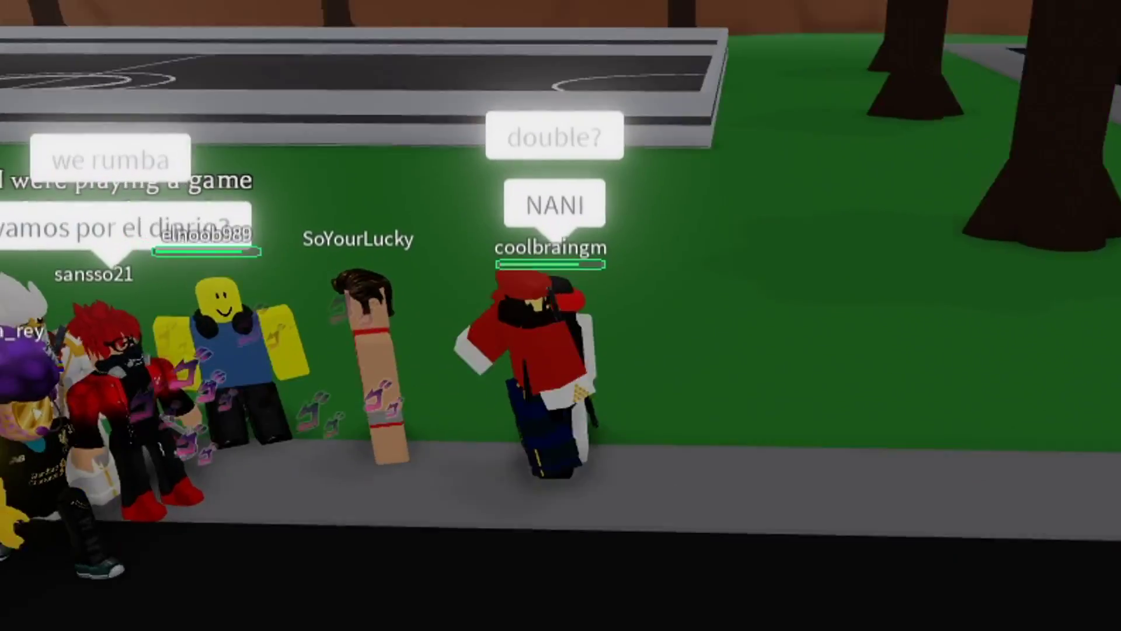
scroll(543, 301, down, 5)
scroll(534, 471, up, 5)
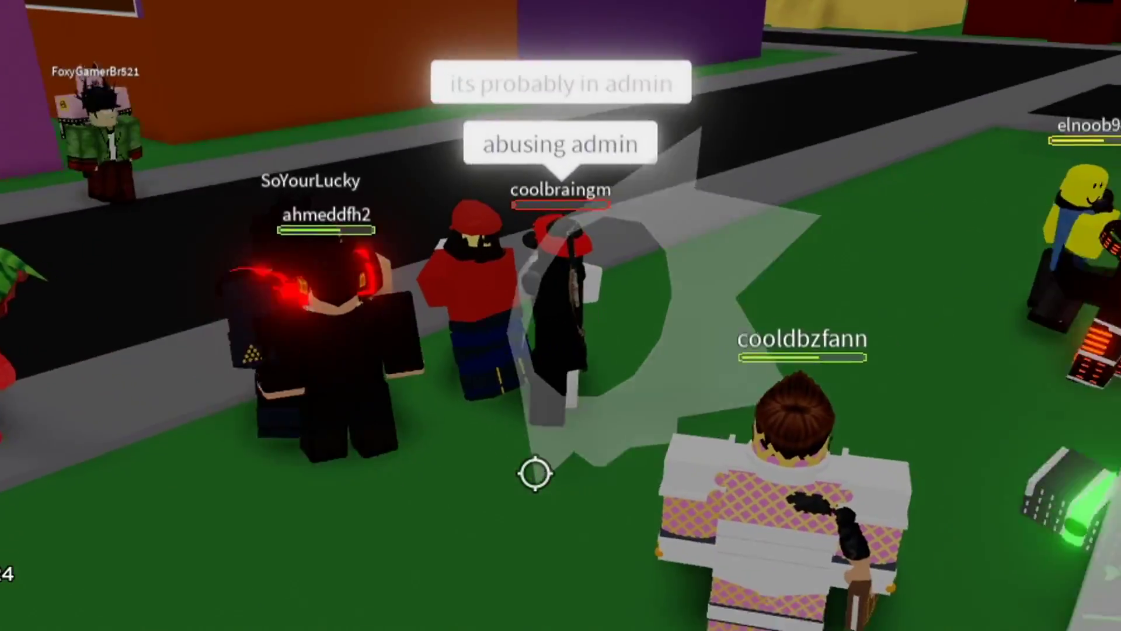
scroll(543, 303, down, 5)
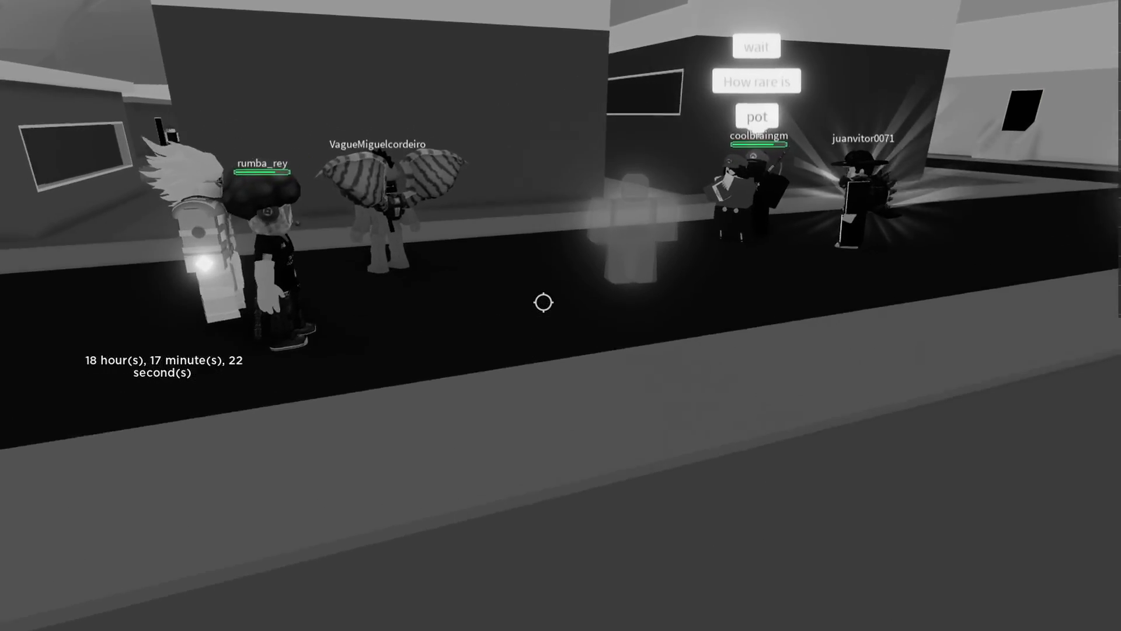
Walk the blue-armoured avatar with Shift Lock onto the grass toward the crowd.
key(shift)
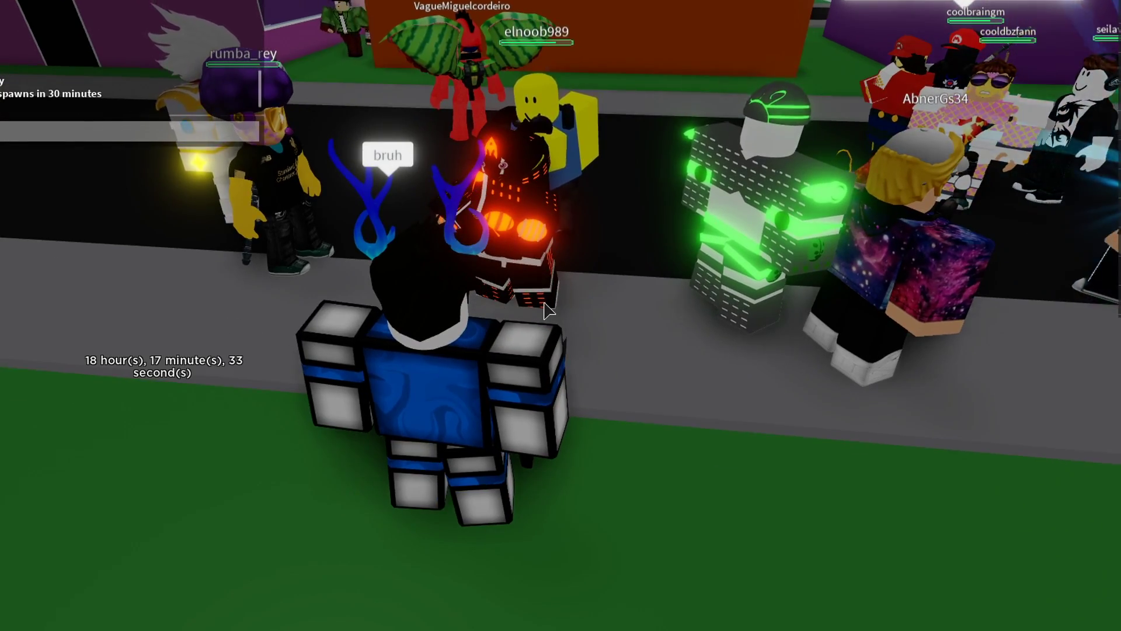
key(w)
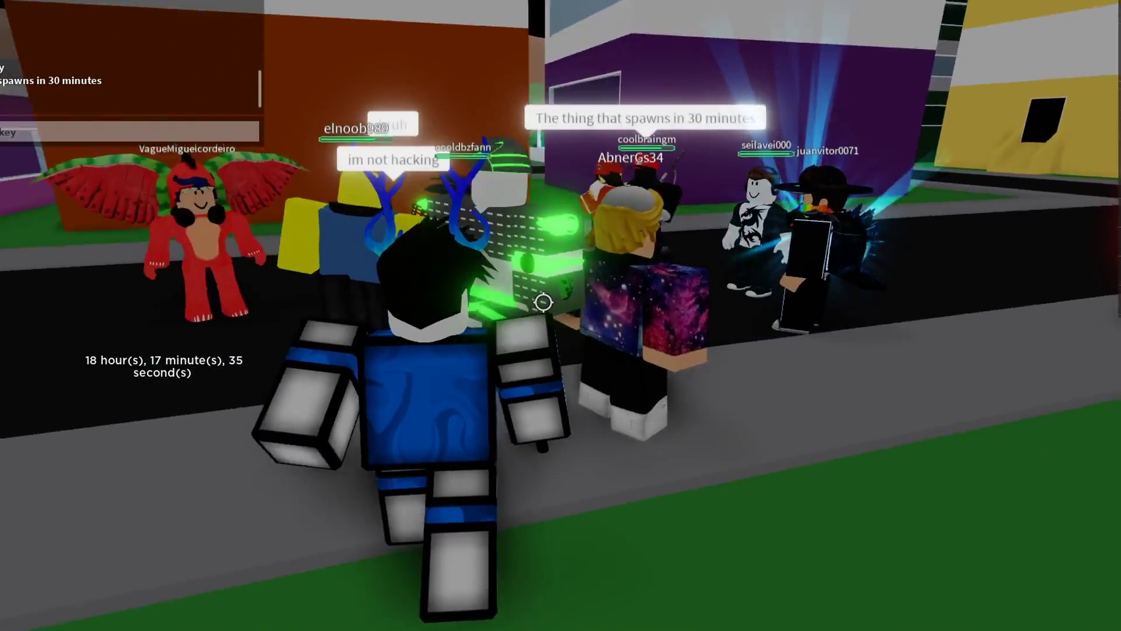
key(shift)
key(s)
scroll(553, 326, down, 3)
key(w)
Face the crowd, then move back through the street toward the red building.
key(Left)
scroll(562, 322, down, 2)
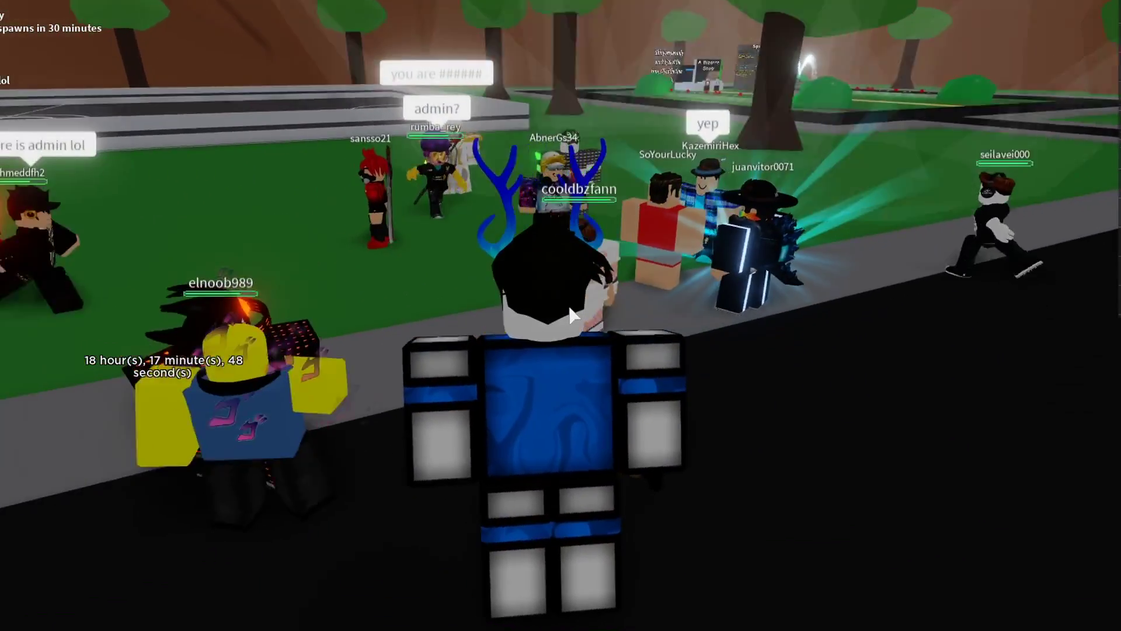
key(d)
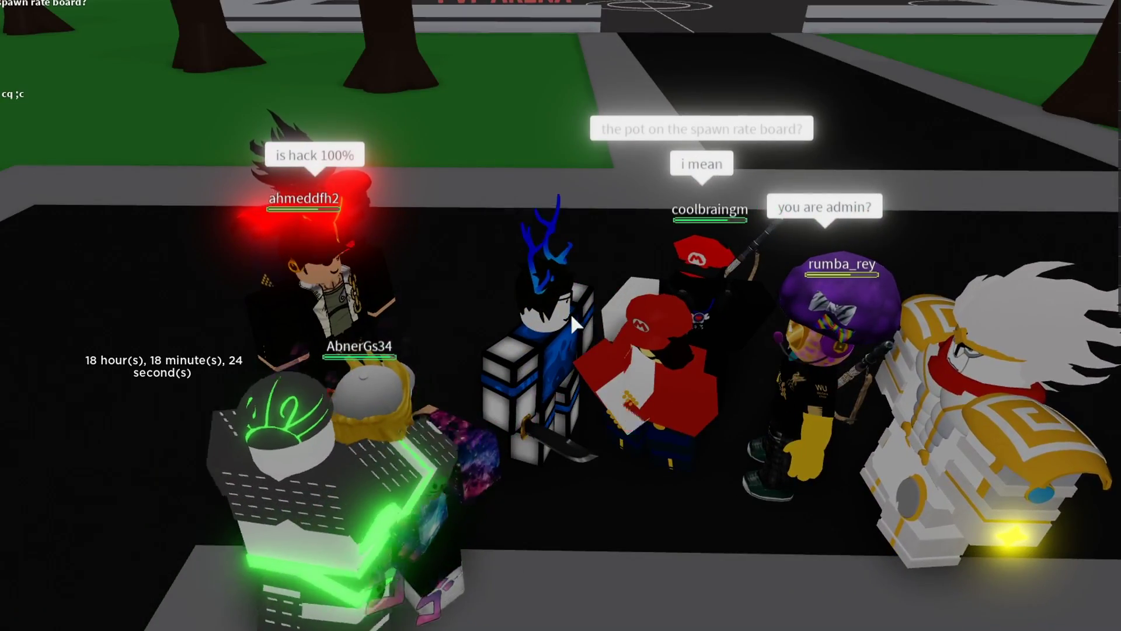
key(d)
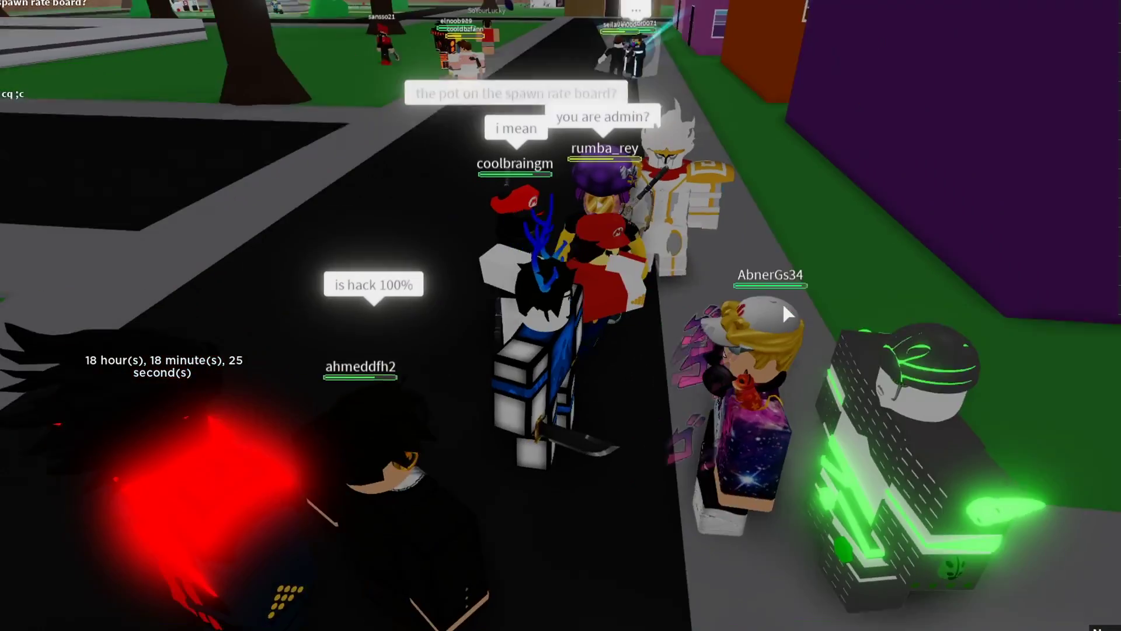
key(a)
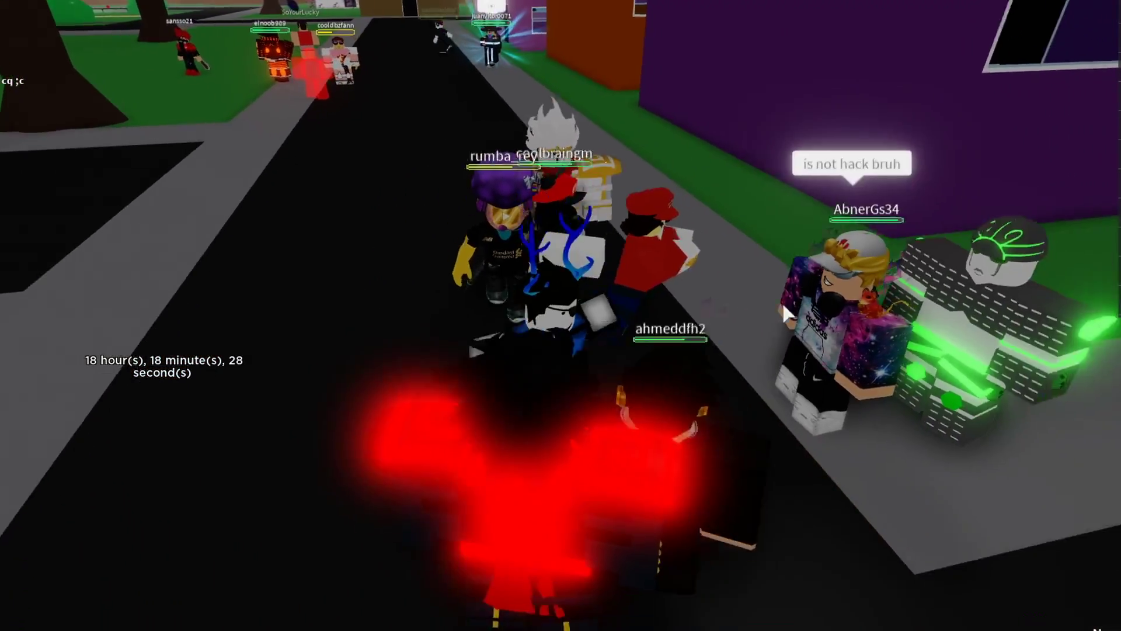
scroll(783, 303, up, 5)
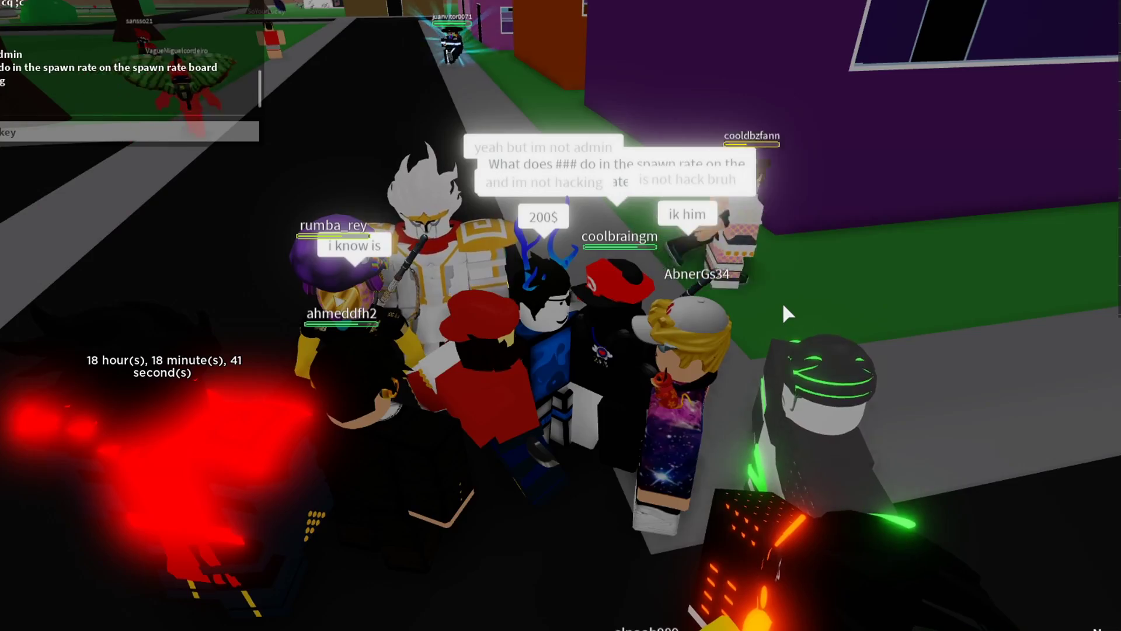
key(s)
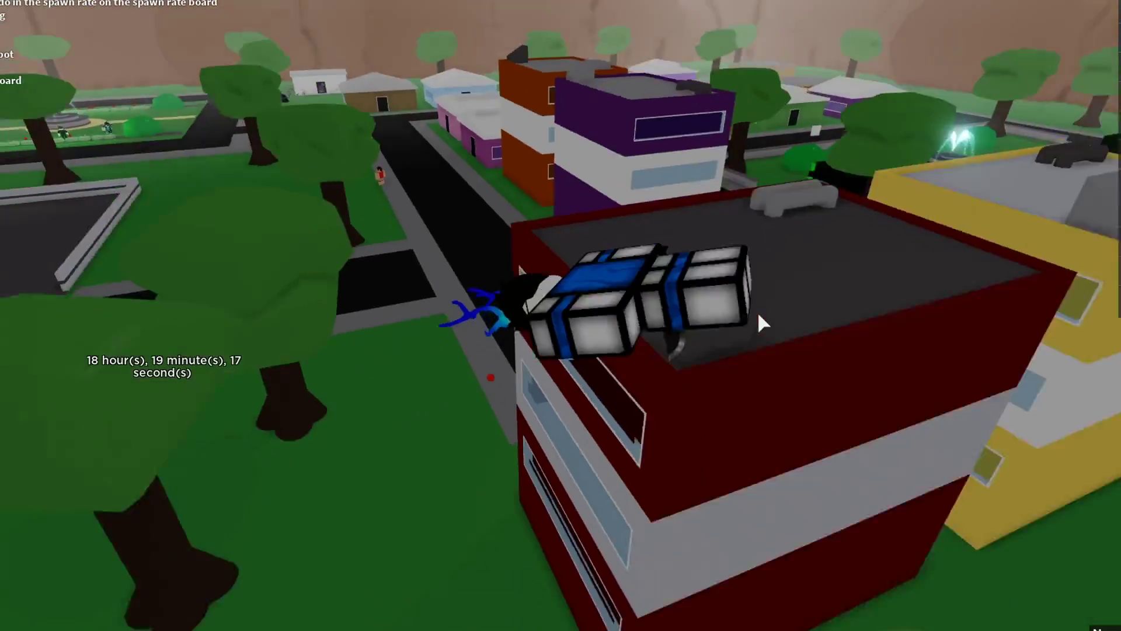
scroll(755, 342, down, 10)
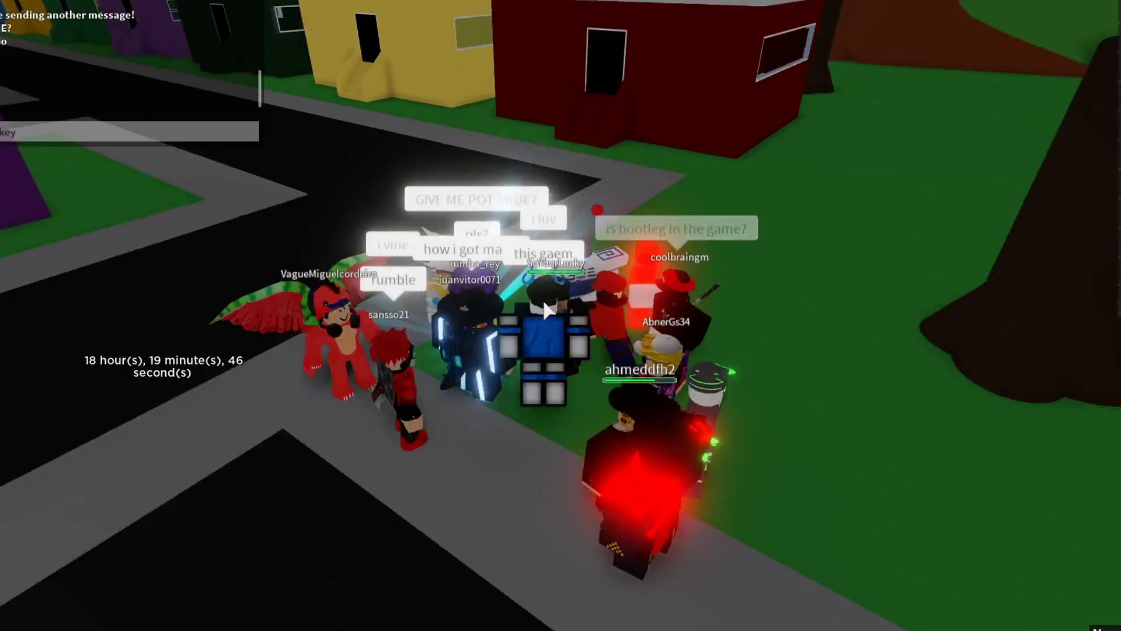
scroll(755, 336, up, 10)
scroll(543, 299, down, 4)
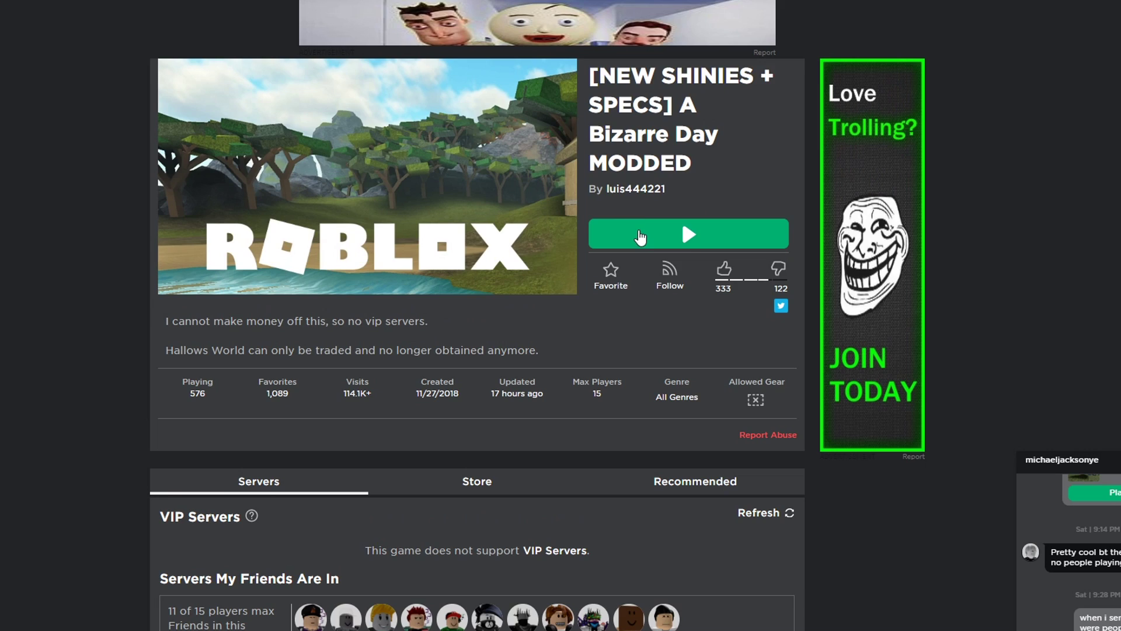
Join a new A Bizarre Day Modded server and walk the green avatar along the sidewalk.
click(640, 234)
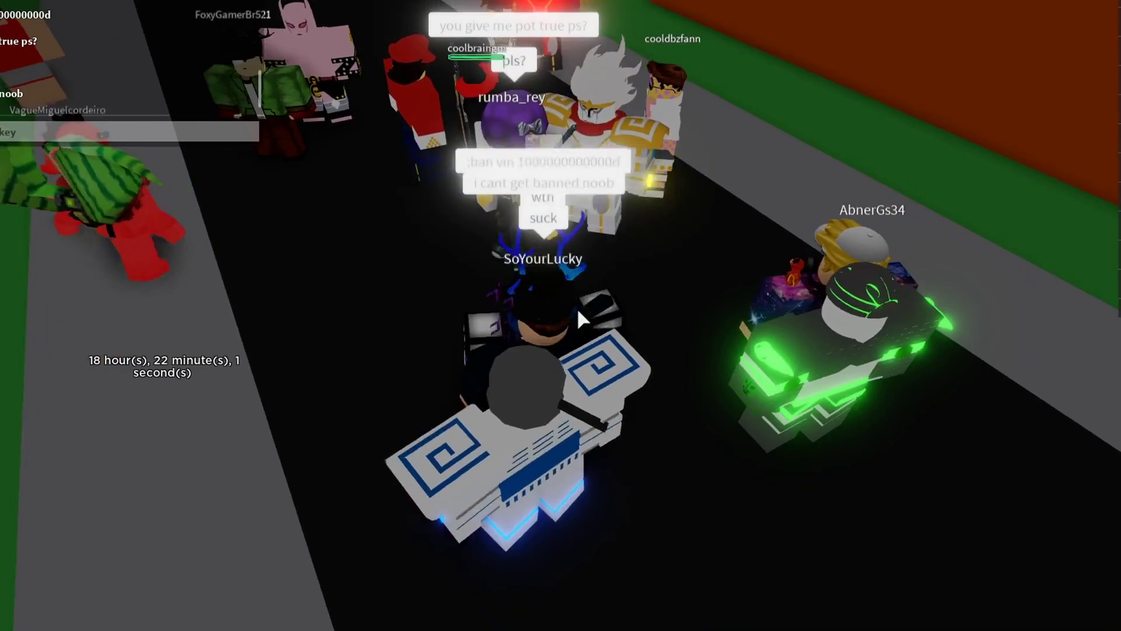
key(w)
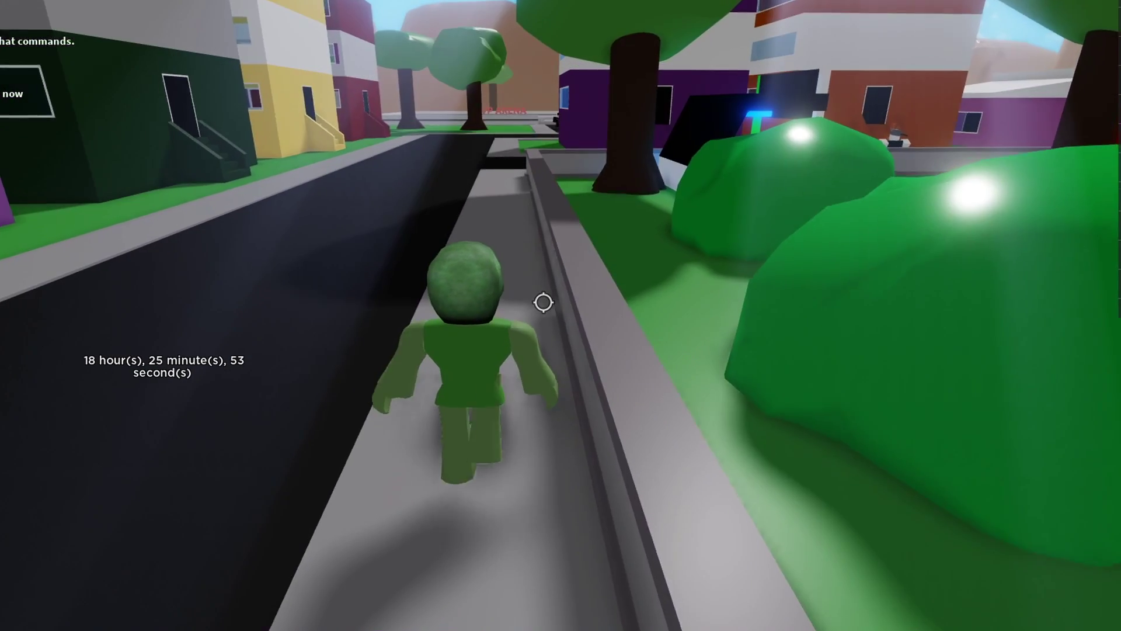
key(w)
Walk the green alien avatar past the purple building to the court, looking around it.
key(w)
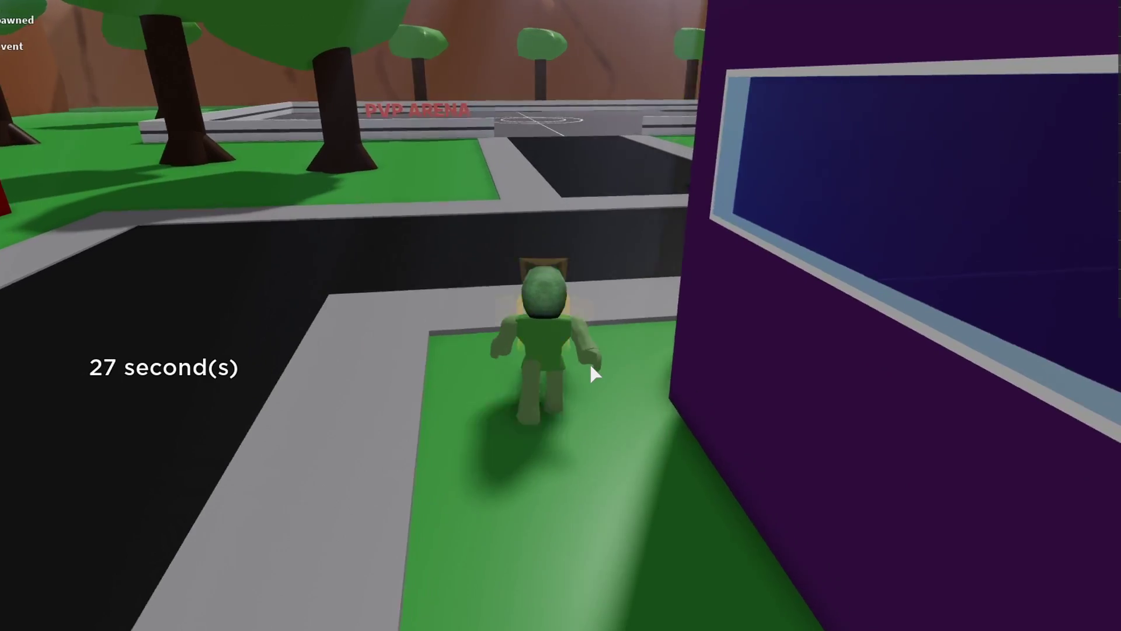
key(w)
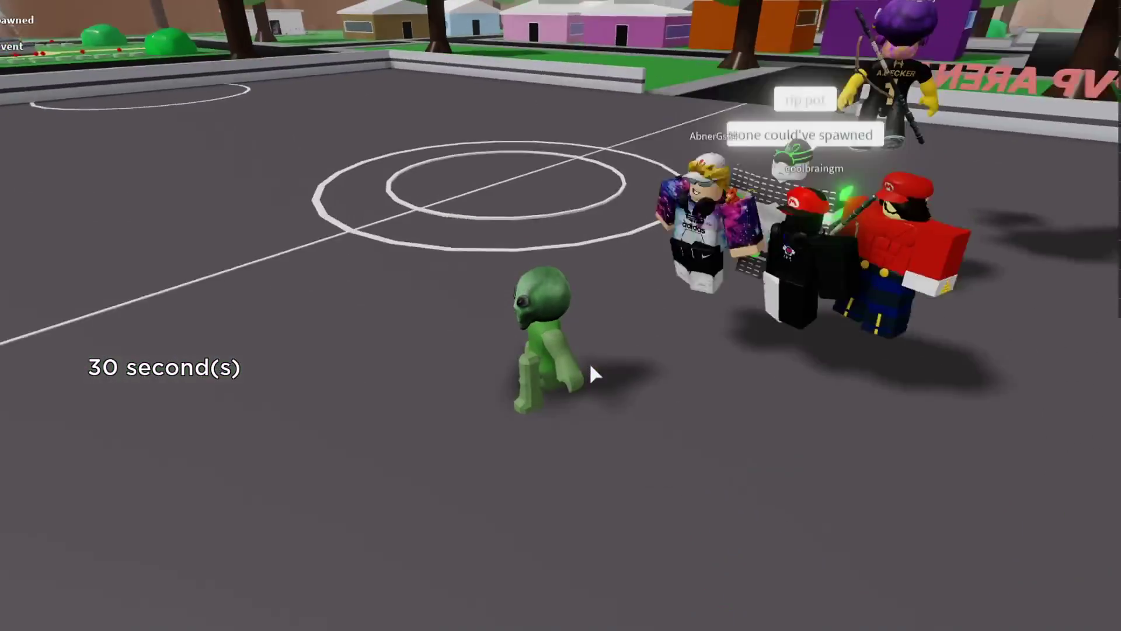
key(Right)
key(Right)
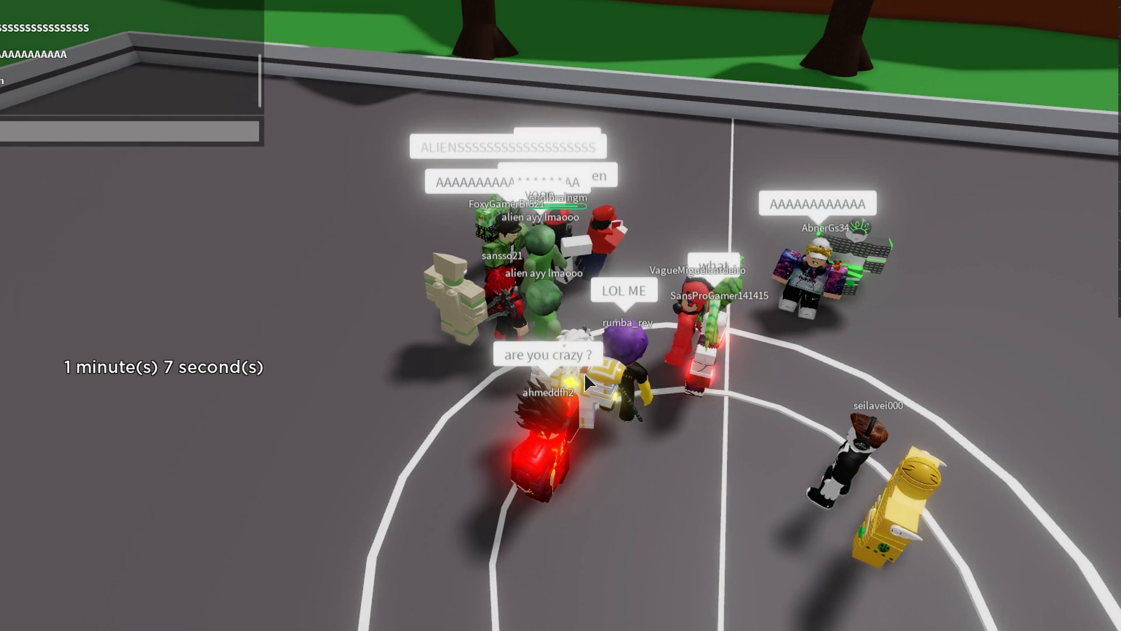
Open the chat to start a 'space?' vote for the crowd.
key(Return)
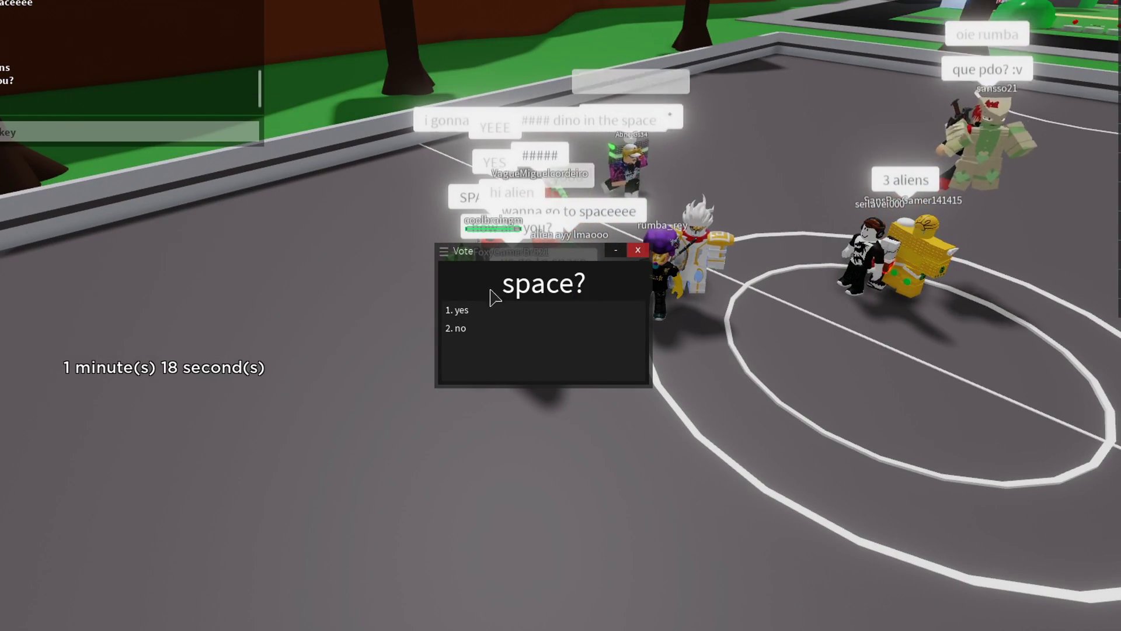